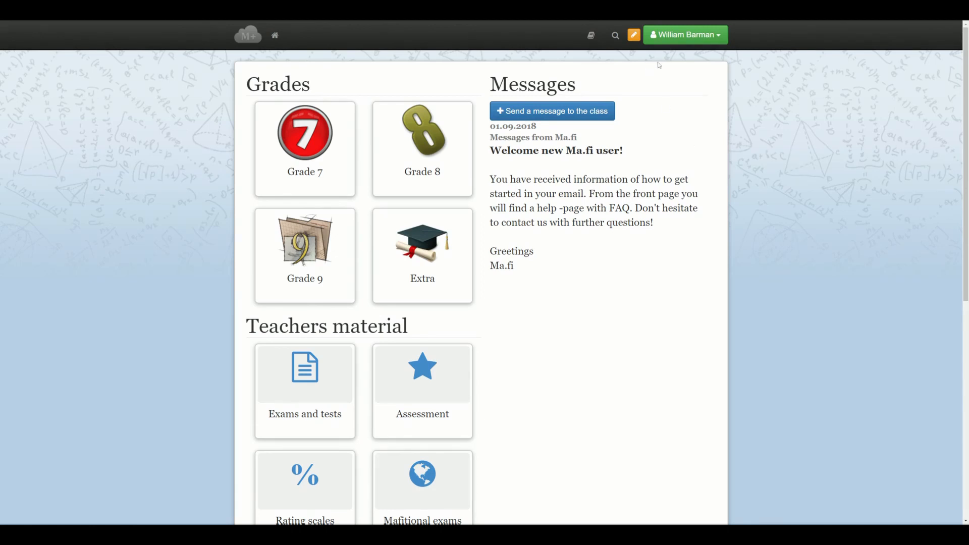
# Open the My classes page and go to the student list of class 8A
pyautogui.click(666, 36)
pyautogui.click(662, 110)
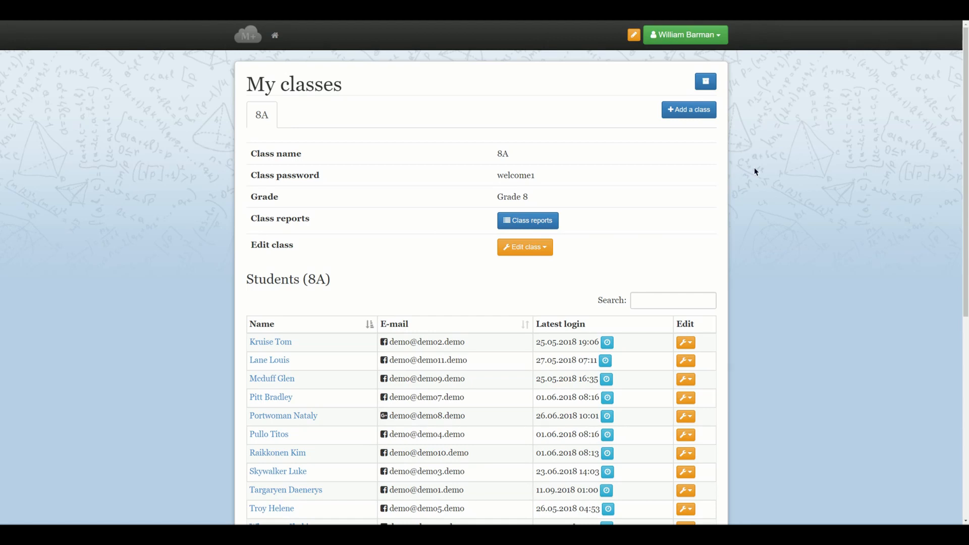
pyautogui.scroll(-1, 767, 190)
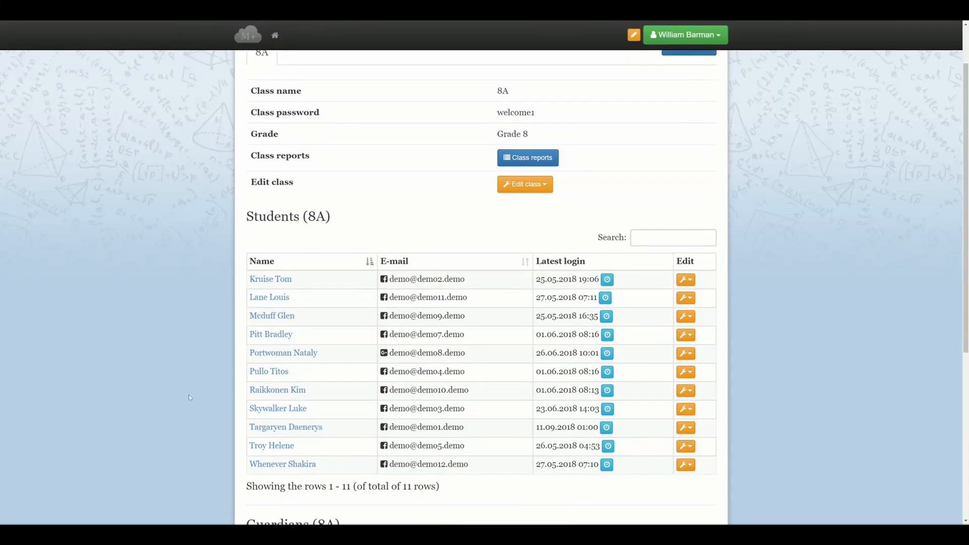
# Change the user role of the first student in class 8A to Assistant teacher, save it, and check the assistant teachers list
pyautogui.click(686, 281)
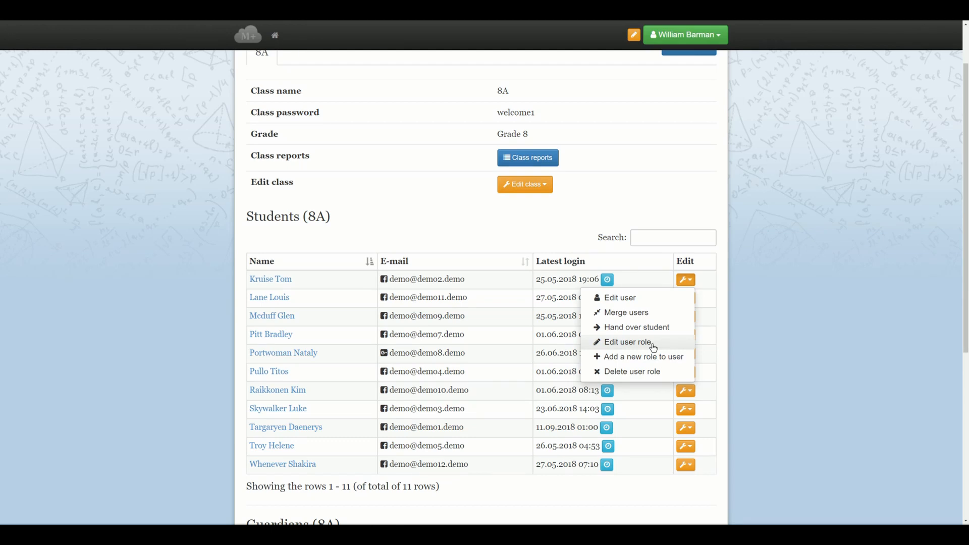
pyautogui.click(653, 347)
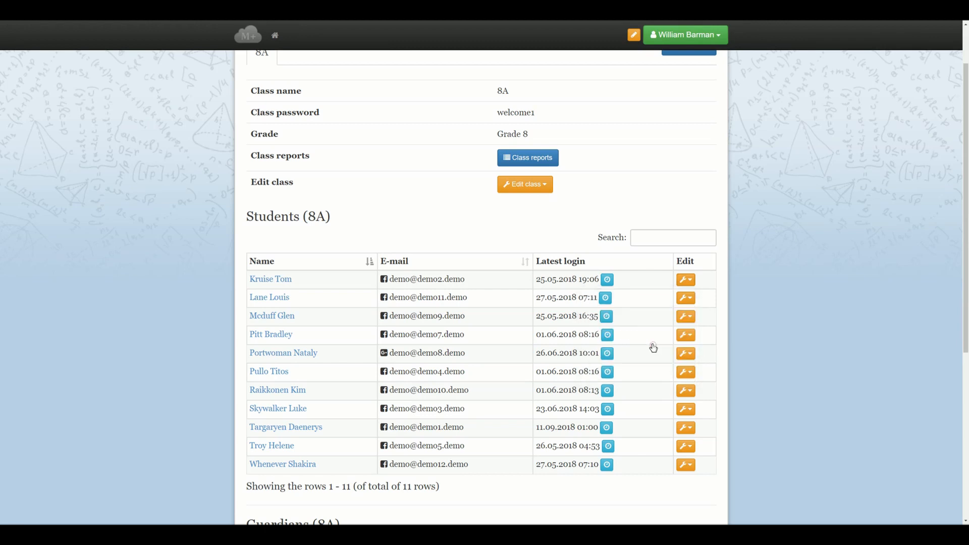
pyautogui.click(411, 126)
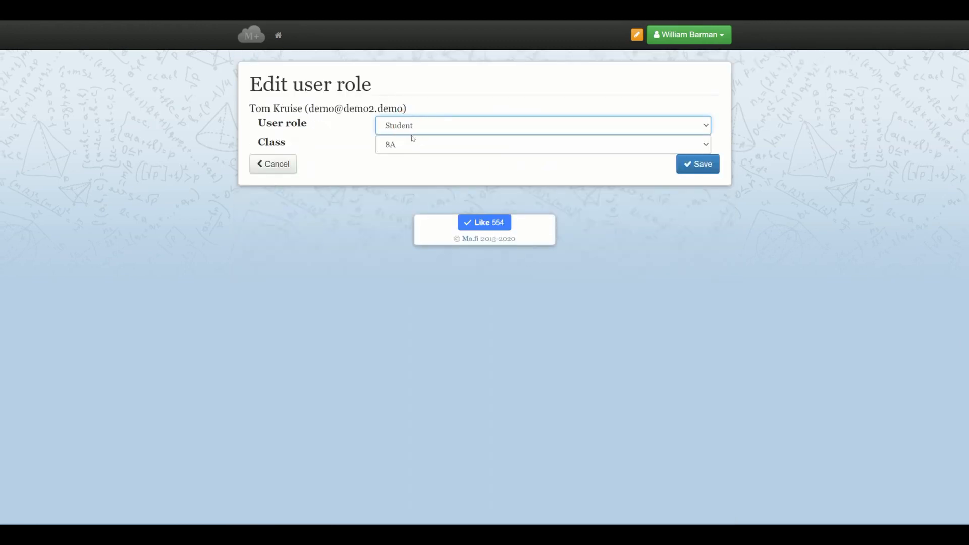
pyautogui.click(411, 150)
pyautogui.click(705, 166)
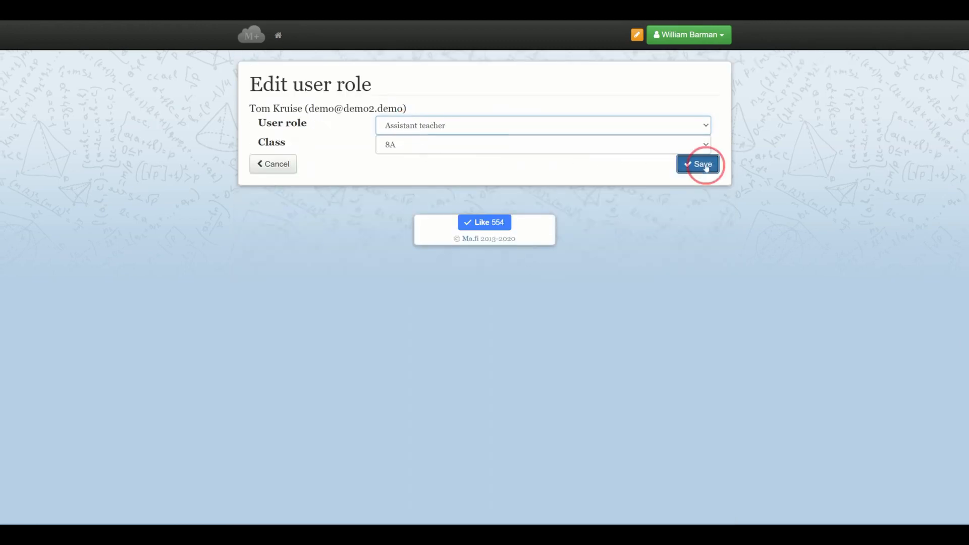
pyautogui.scroll(-2, 493, 205)
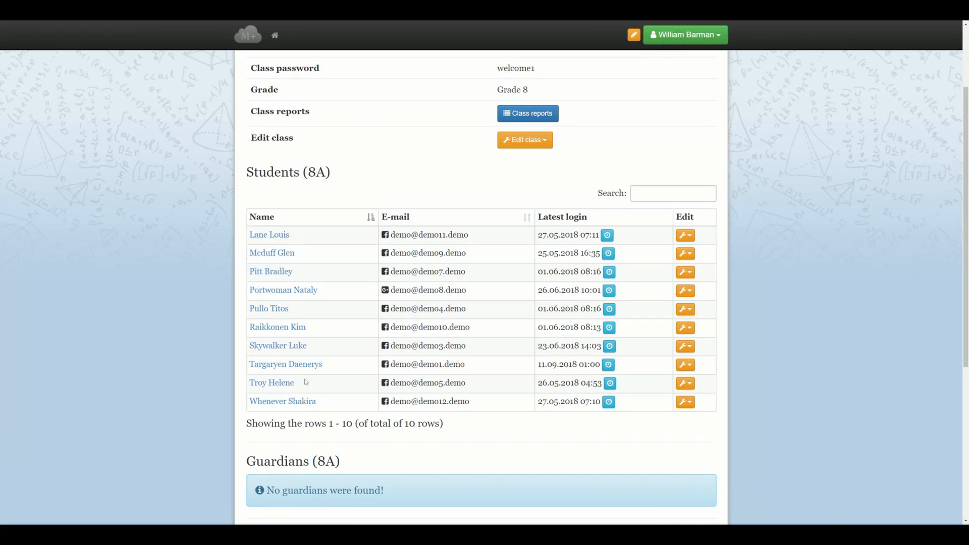
pyautogui.scroll(-4, 305, 386)
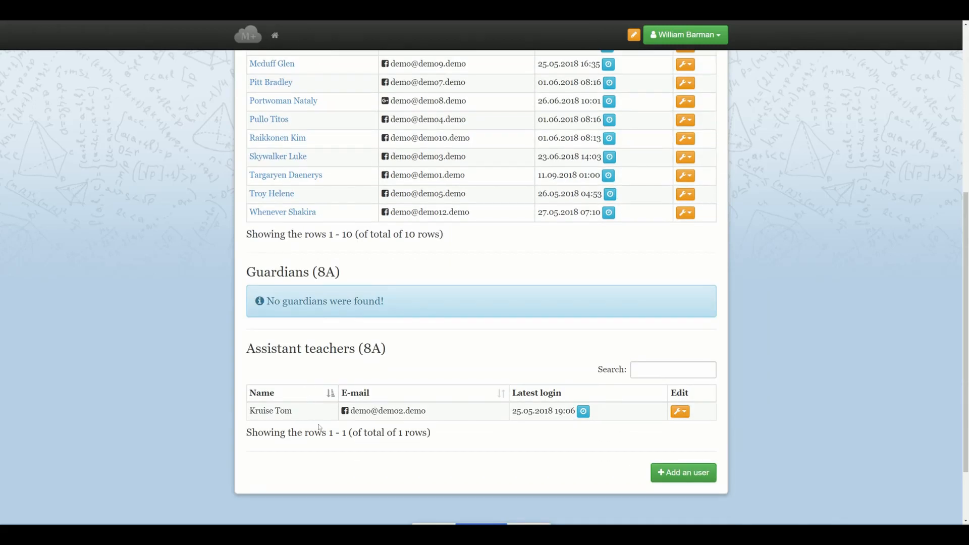
# Give the first student in the 8A list an additional Assistant teacher role for class 8A and save it
pyautogui.scroll(5, 388, 428)
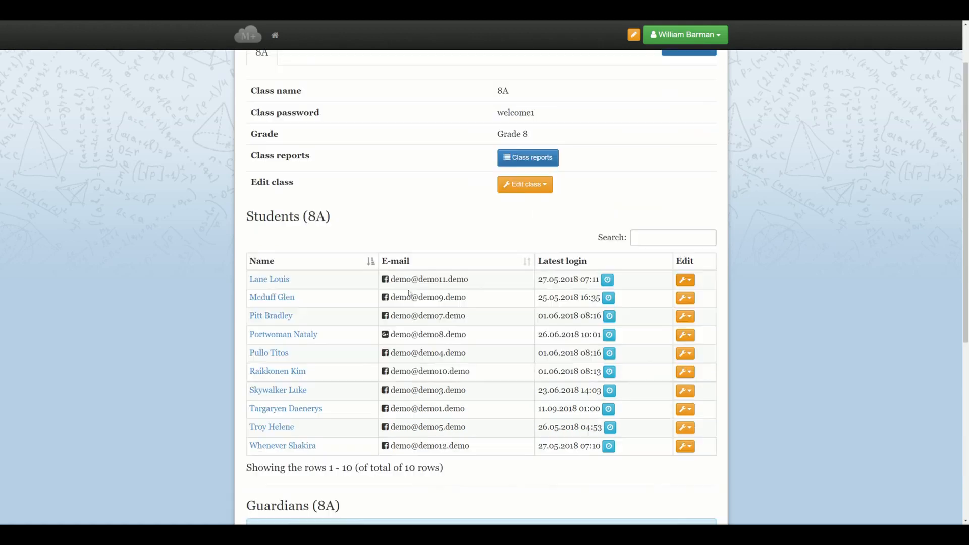
pyautogui.click(687, 280)
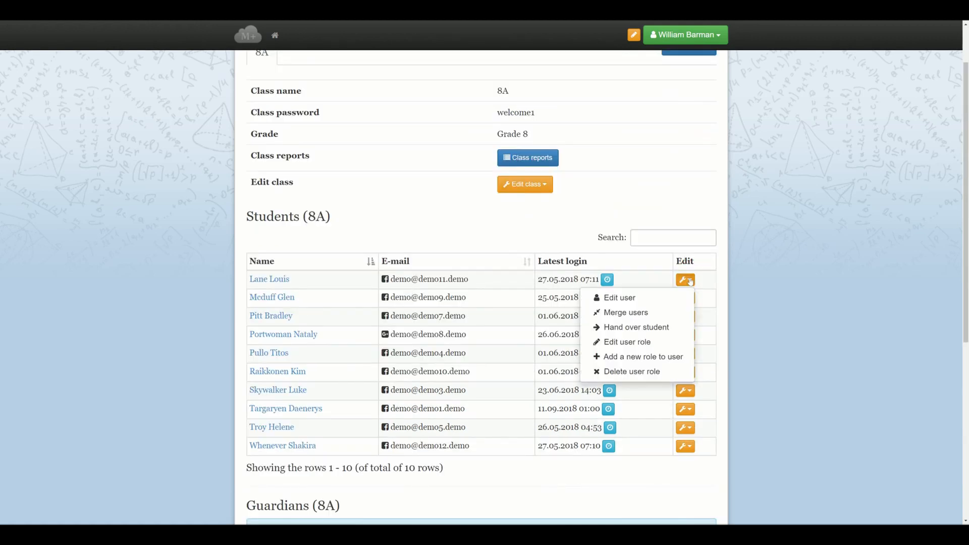
pyautogui.click(642, 361)
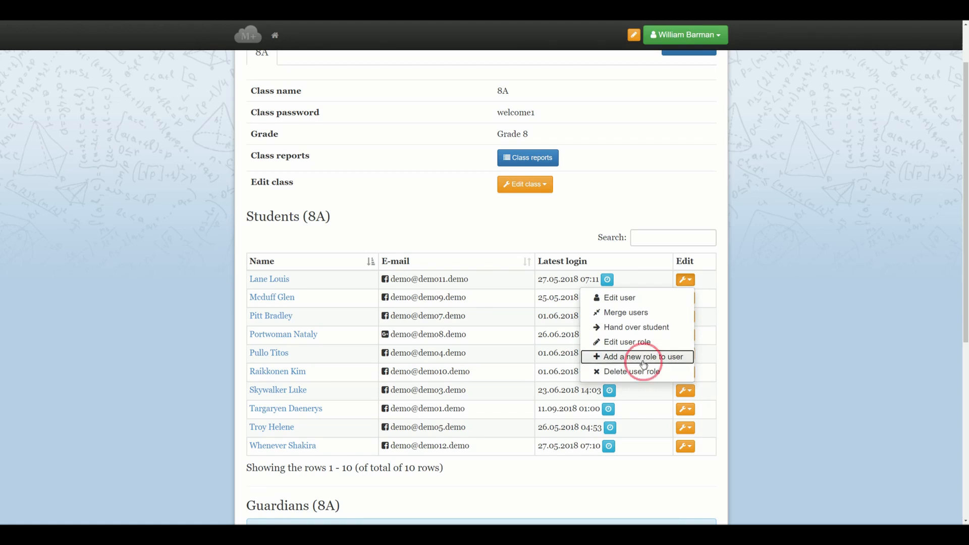
pyautogui.click(424, 130)
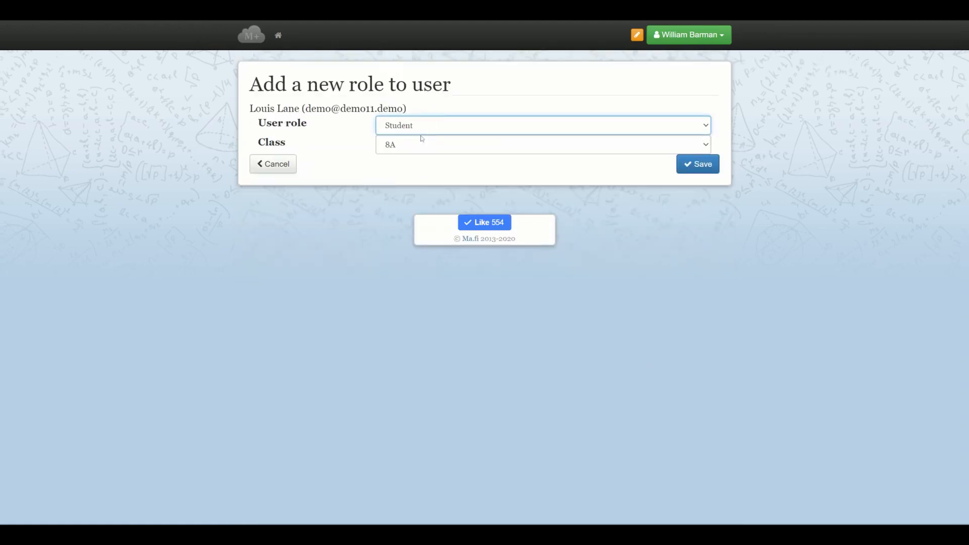
pyautogui.click(422, 139)
pyautogui.click(683, 162)
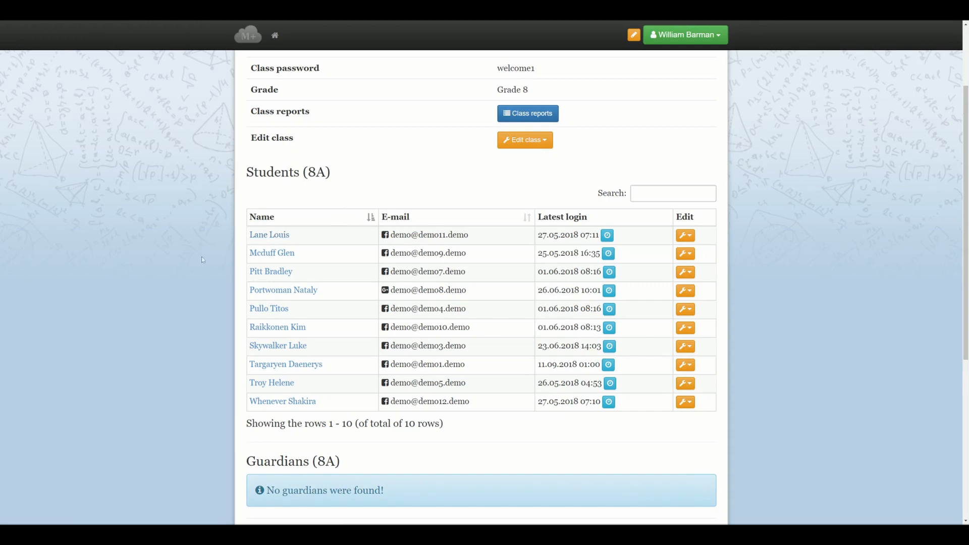
pyautogui.scroll(-4, 171, 292)
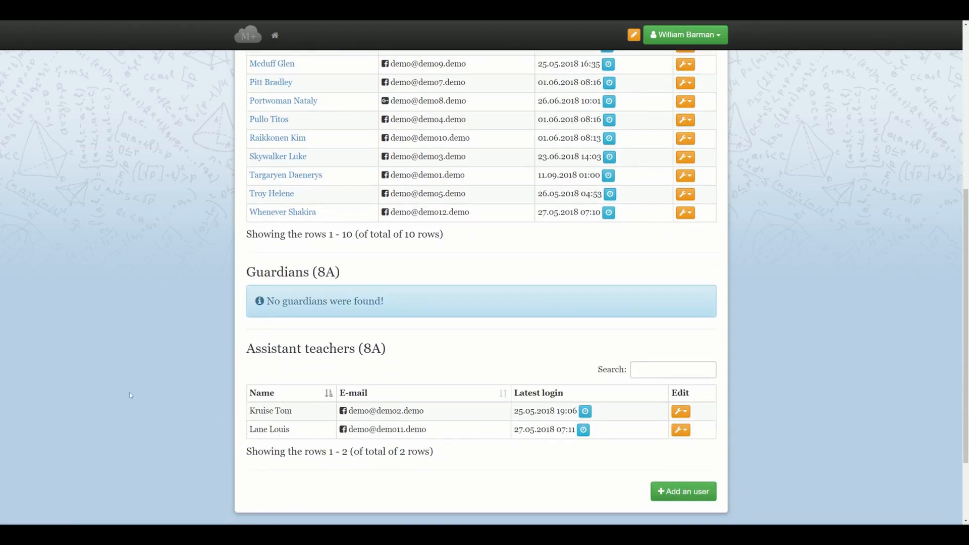
# Add an already registered user to class 8A as Assistant teacher by entering their e-mail, save, and return to the class page
pyautogui.scroll(6, 129, 392)
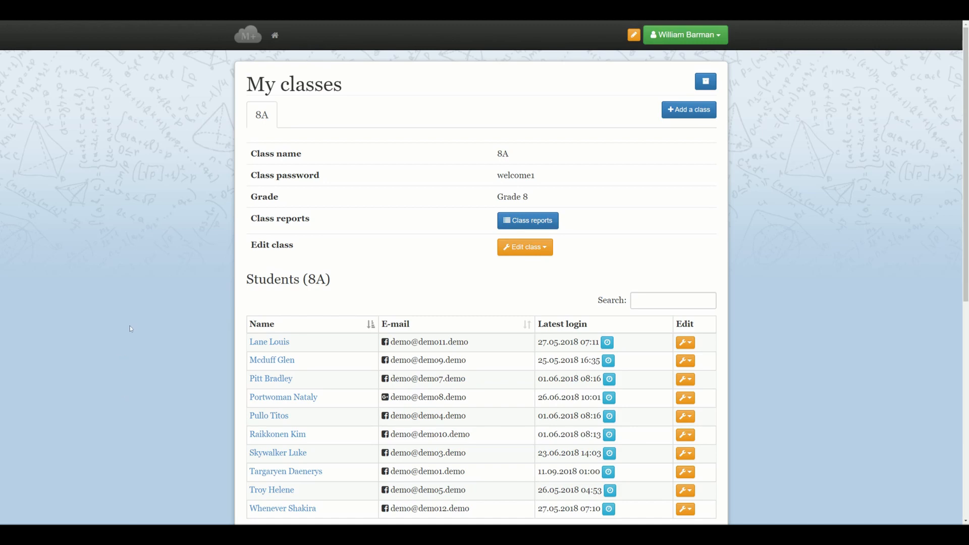
pyautogui.scroll(-7, 129, 330)
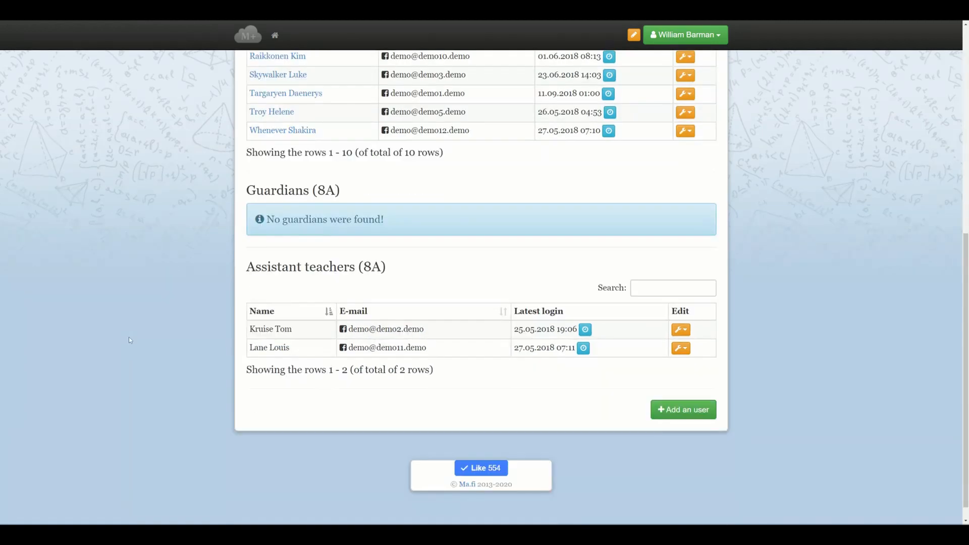
pyautogui.click(699, 414)
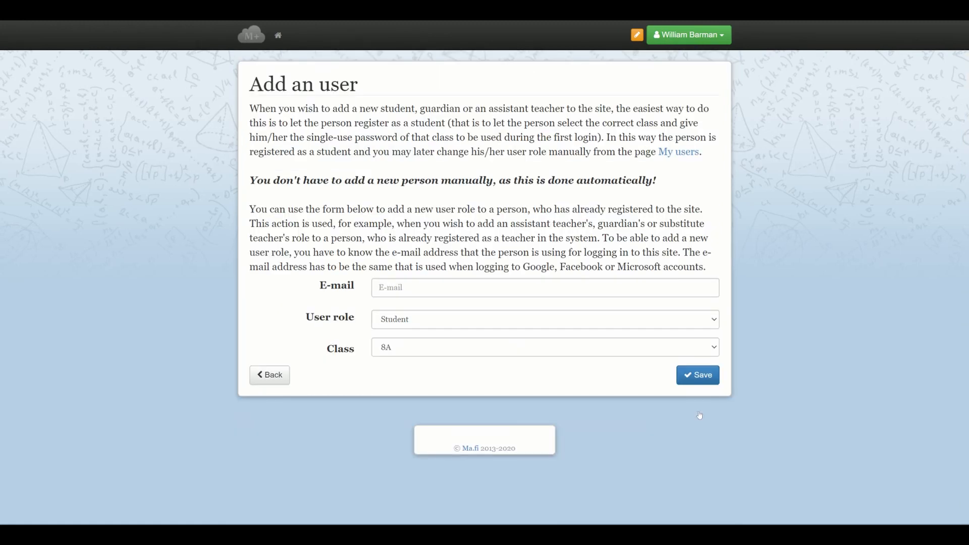
pyautogui.click(431, 288)
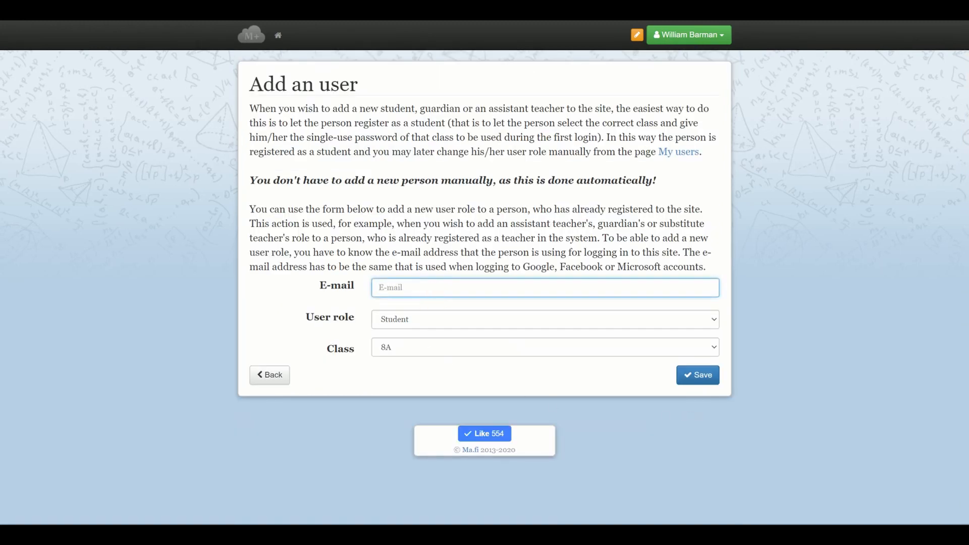
pyautogui.hotkey('ctrl', 'v')
pyautogui.click(427, 322)
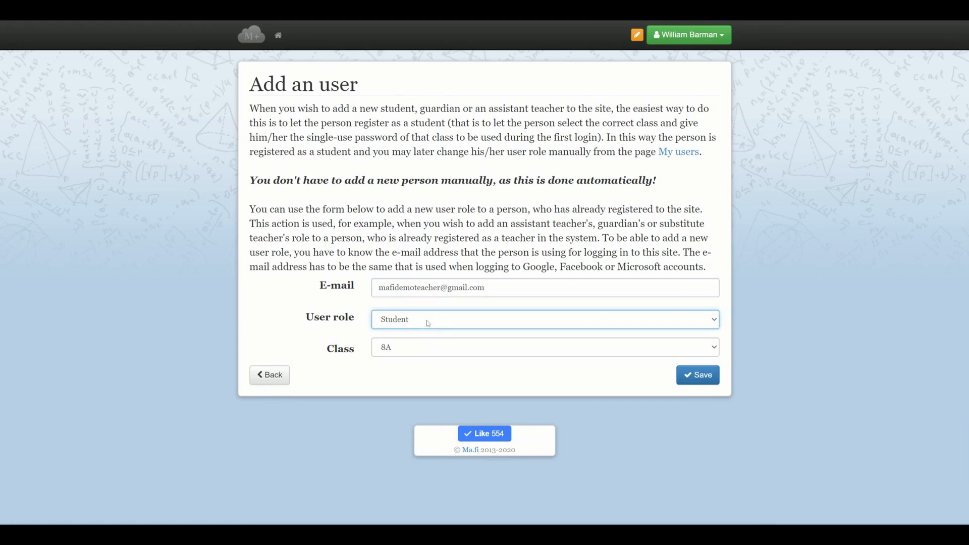
pyautogui.click(424, 332)
pyautogui.click(701, 376)
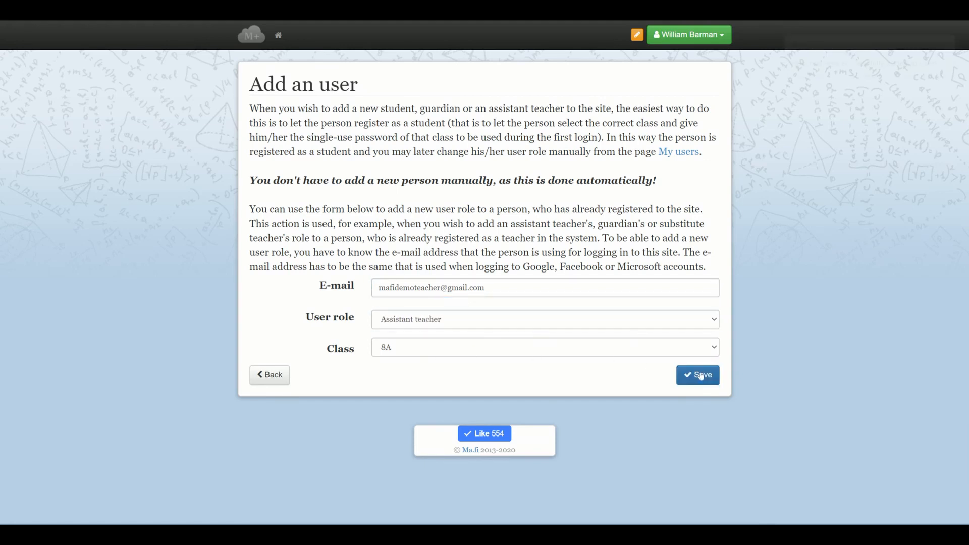
pyautogui.click(279, 382)
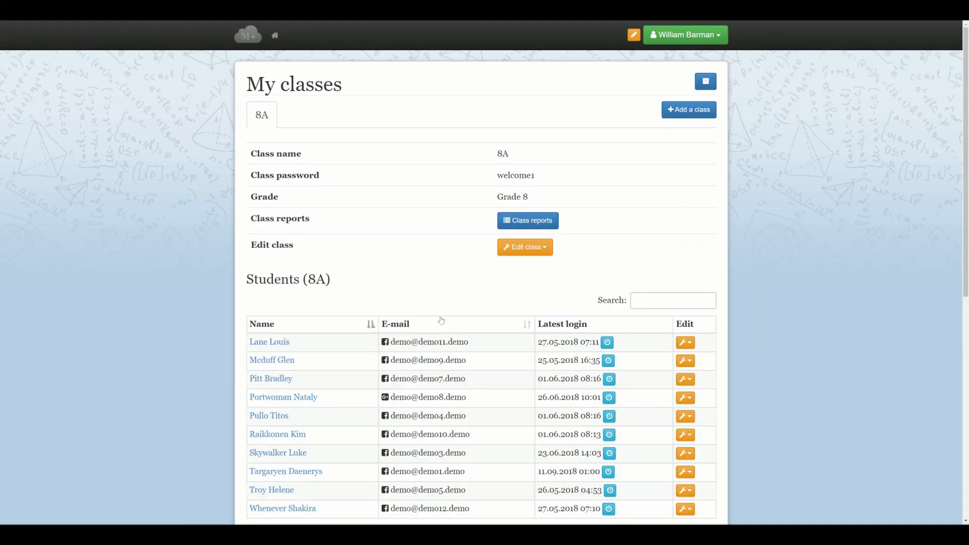
# Review the assistant teachers of class 8A and the roles the signed-in account can switch to, without switching
pyautogui.click(687, 38)
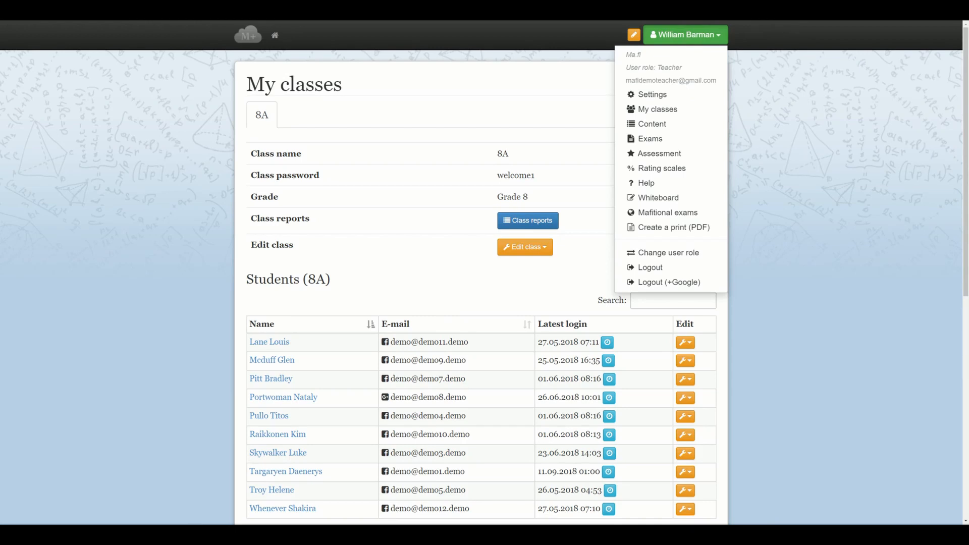
pyautogui.click(761, 198)
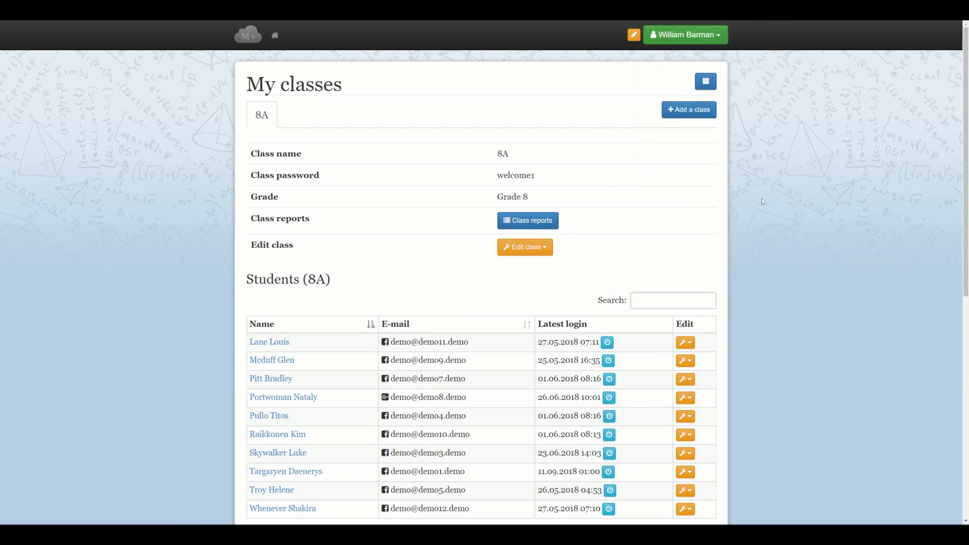
pyautogui.scroll(-5, 762, 207)
pyautogui.scroll(-3, 757, 211)
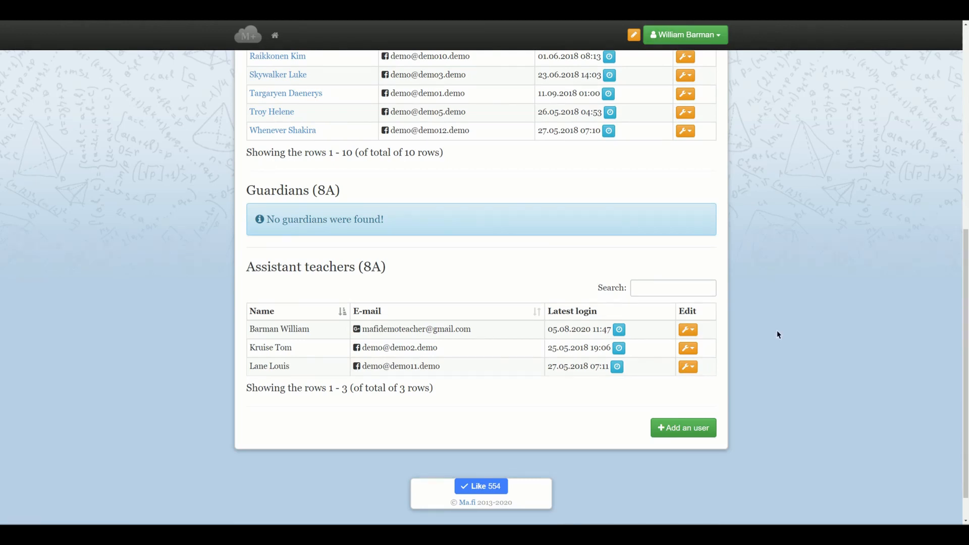
pyautogui.click(699, 36)
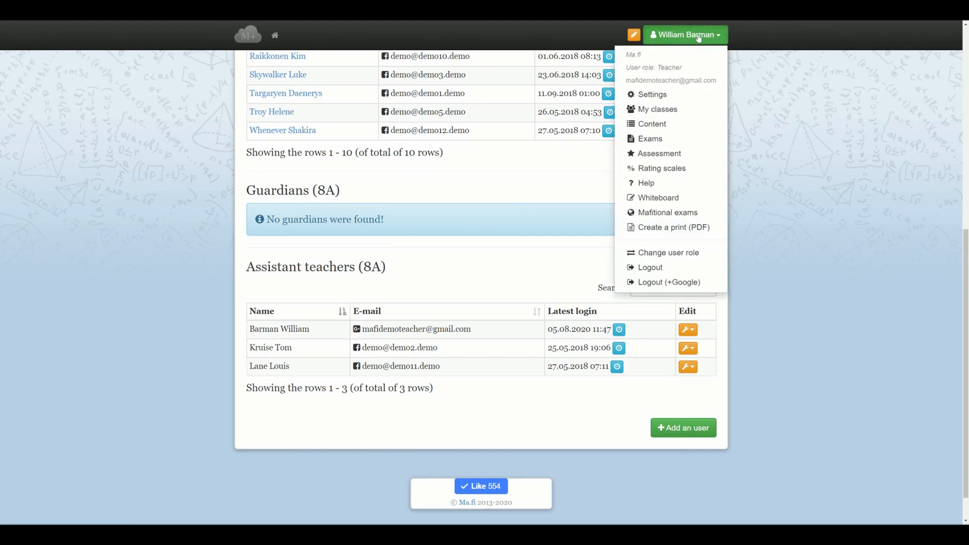
pyautogui.click(663, 254)
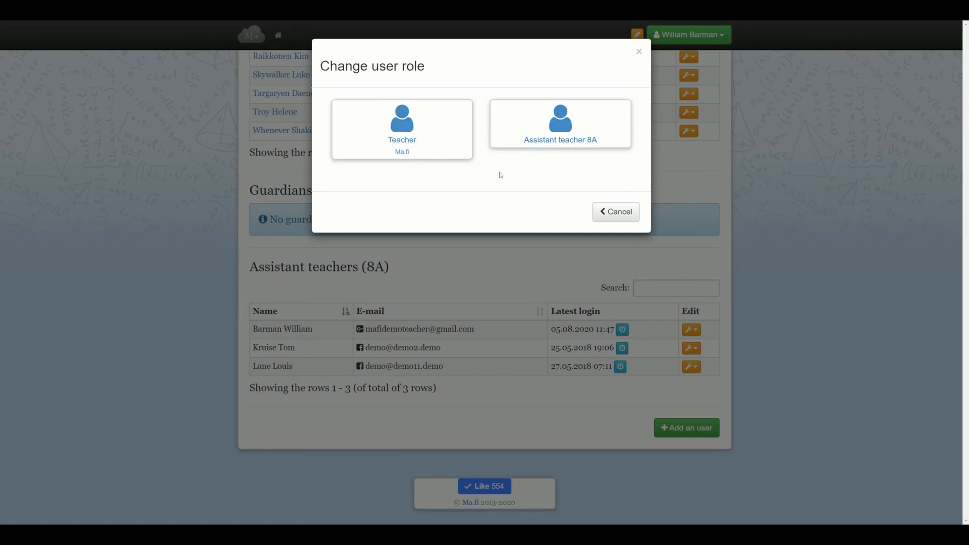
pyautogui.click(614, 213)
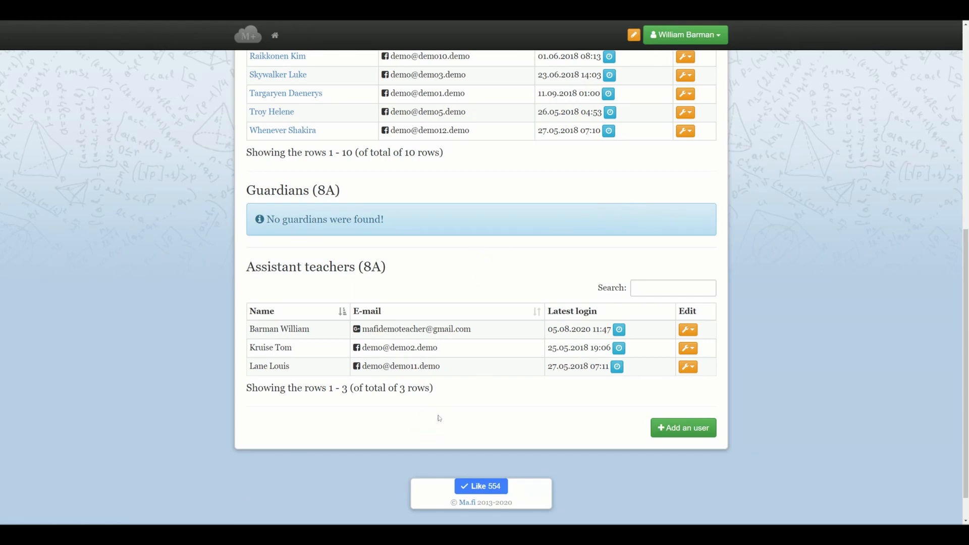
# Add the signed-in teacher's own e-mail to class 8A with the Student role, save, and return to the class page
pyautogui.click(679, 431)
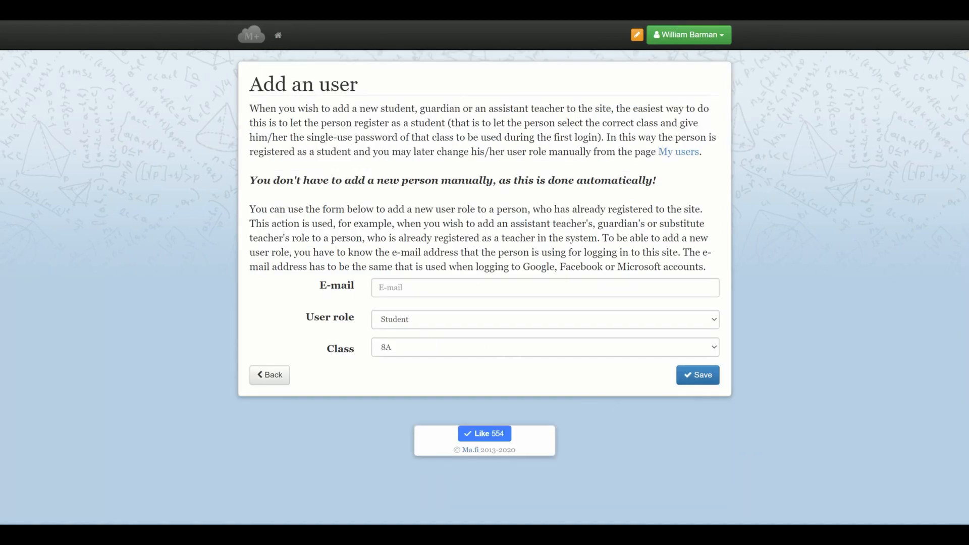
pyautogui.click(409, 288)
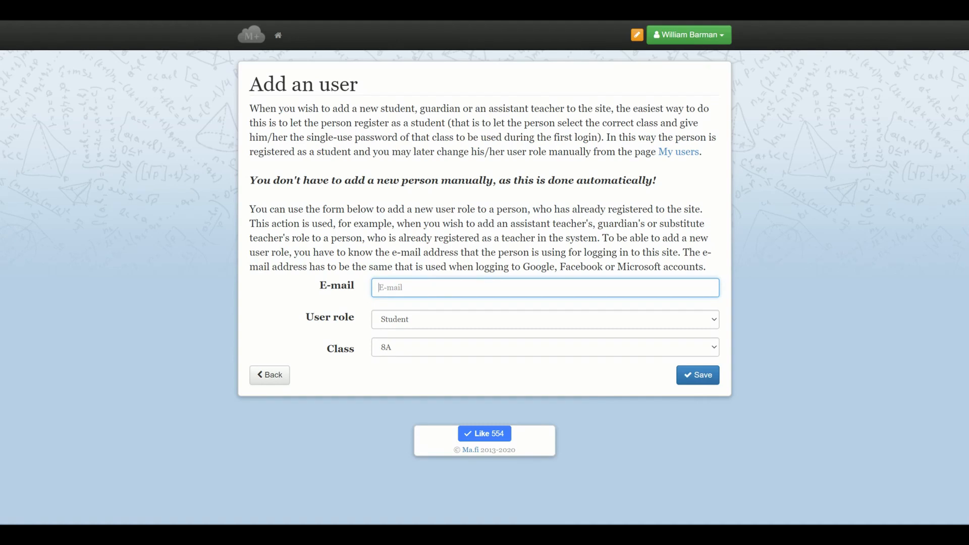
pyautogui.hotkey('ctrl', 'v')
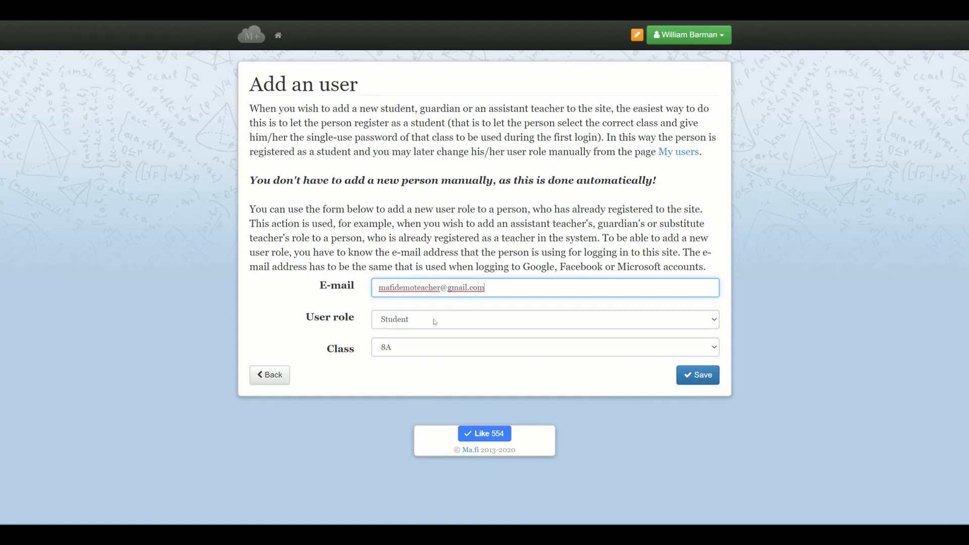
pyautogui.click(704, 378)
pyautogui.click(272, 375)
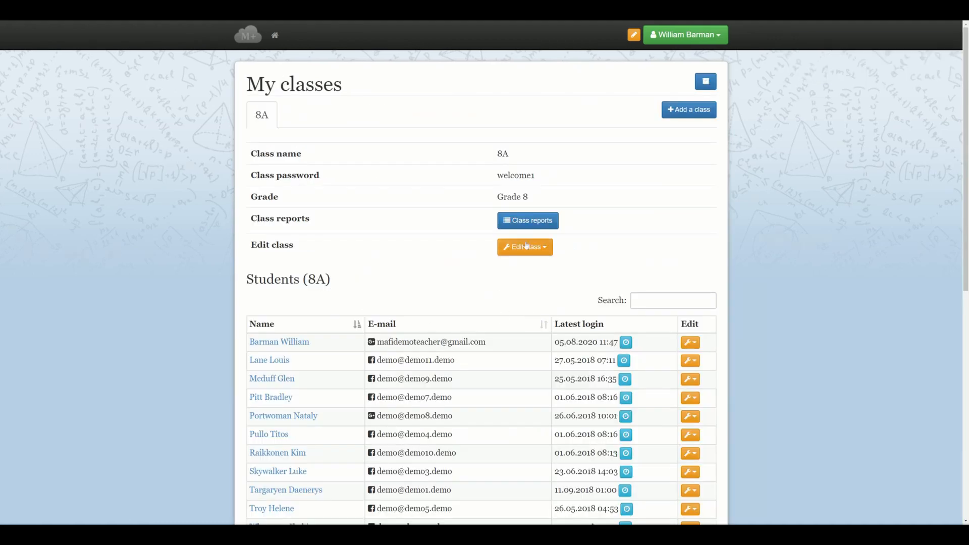
# Check the students and assistant teachers lists of class 8A for the teacher's own account, and return to the home page
pyautogui.click(691, 36)
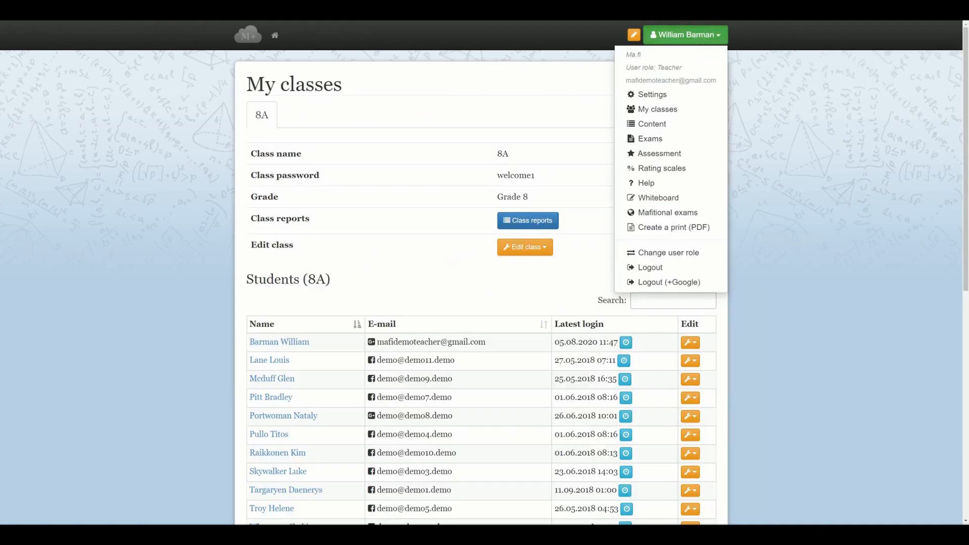
pyautogui.click(664, 38)
pyautogui.scroll(-1, 515, 240)
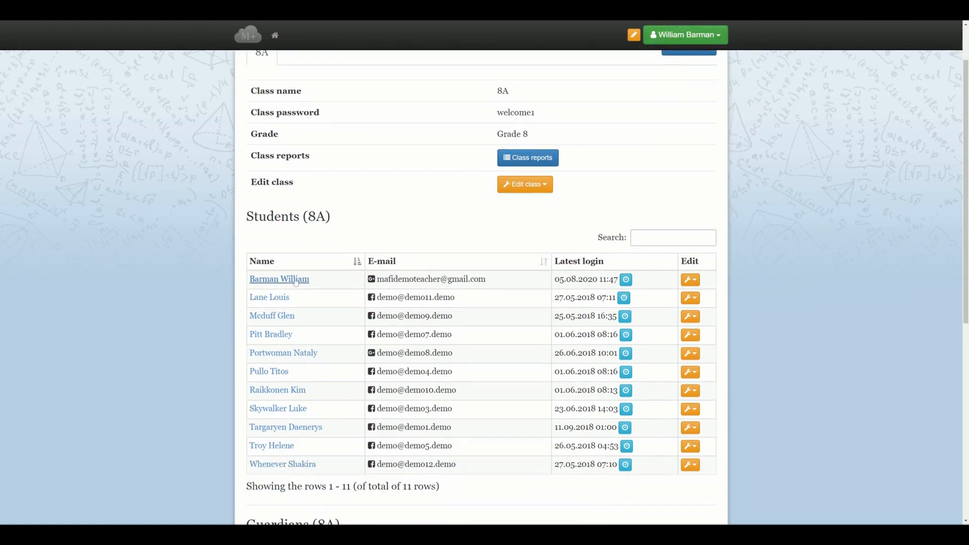
pyautogui.scroll(-4, 211, 289)
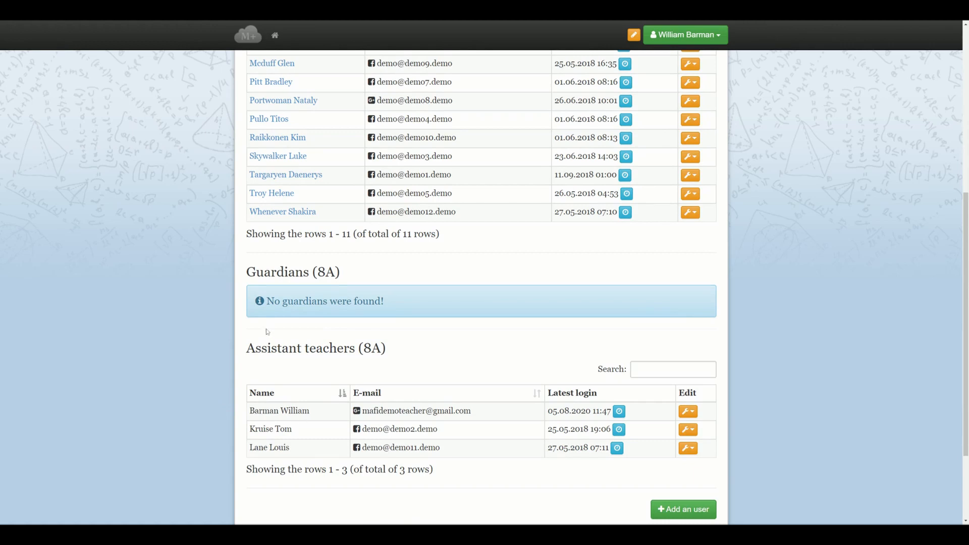
pyautogui.click(274, 35)
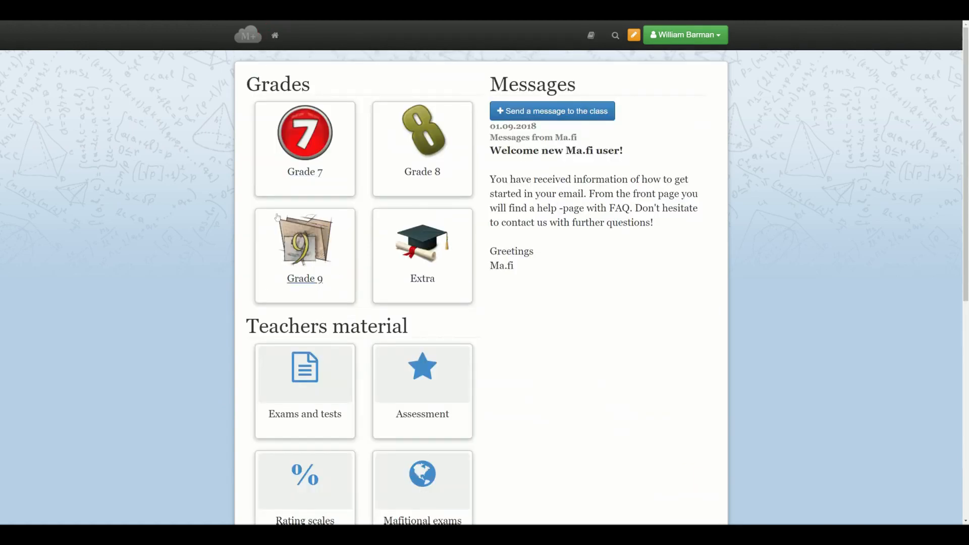
# Open the Assignments page of the Trigonometric functions chapter in Grade 9
pyautogui.click(311, 256)
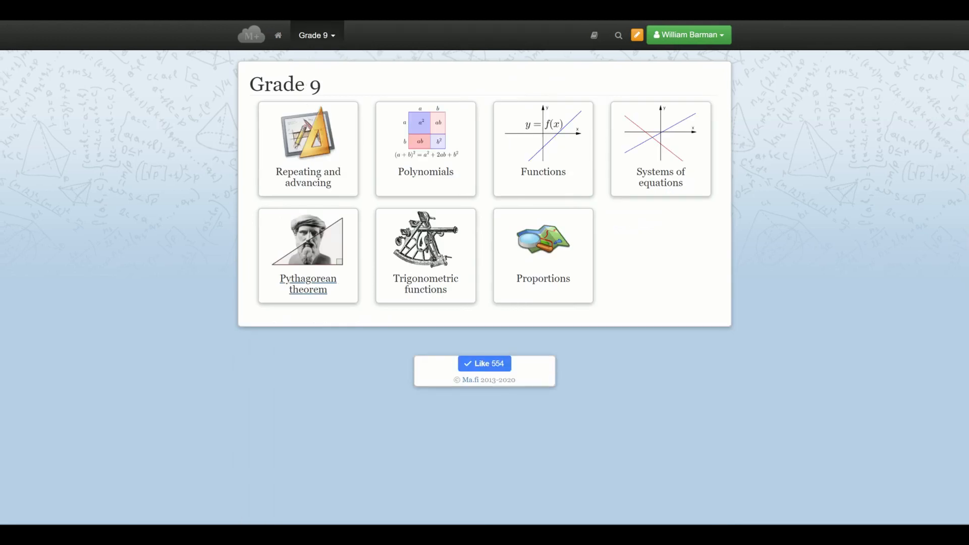
pyautogui.click(419, 262)
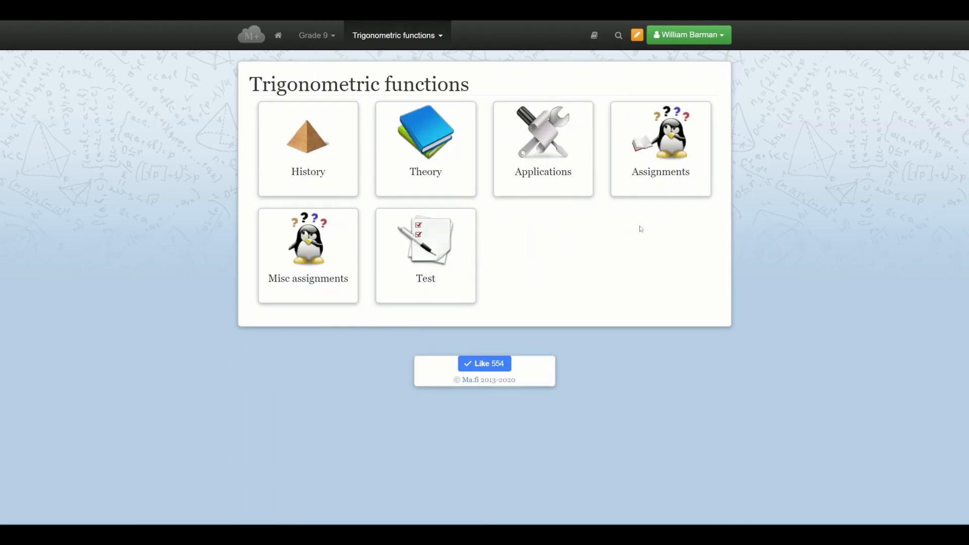
pyautogui.click(668, 152)
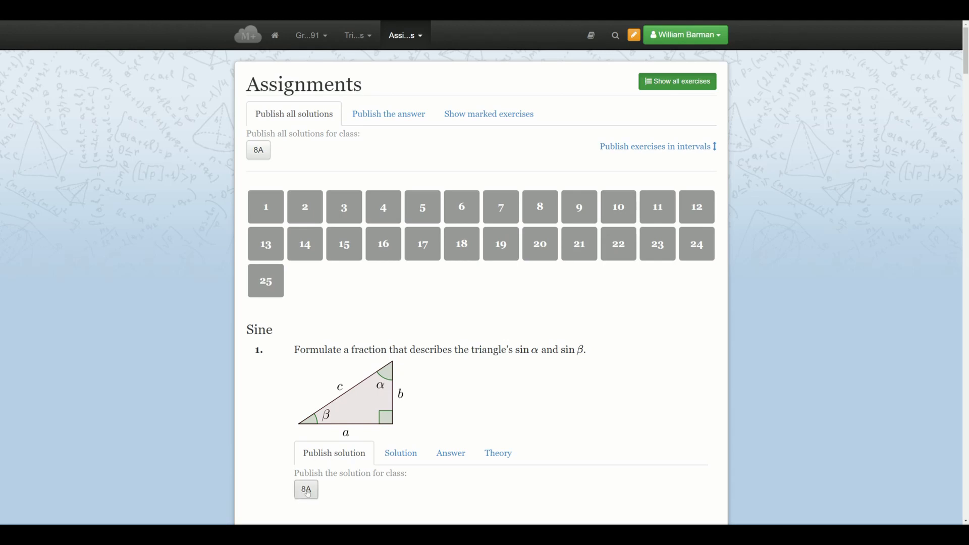
# Look at the options for publishing all answers and all solutions to class 8A, and switch edit mode on and off
pyautogui.click(400, 116)
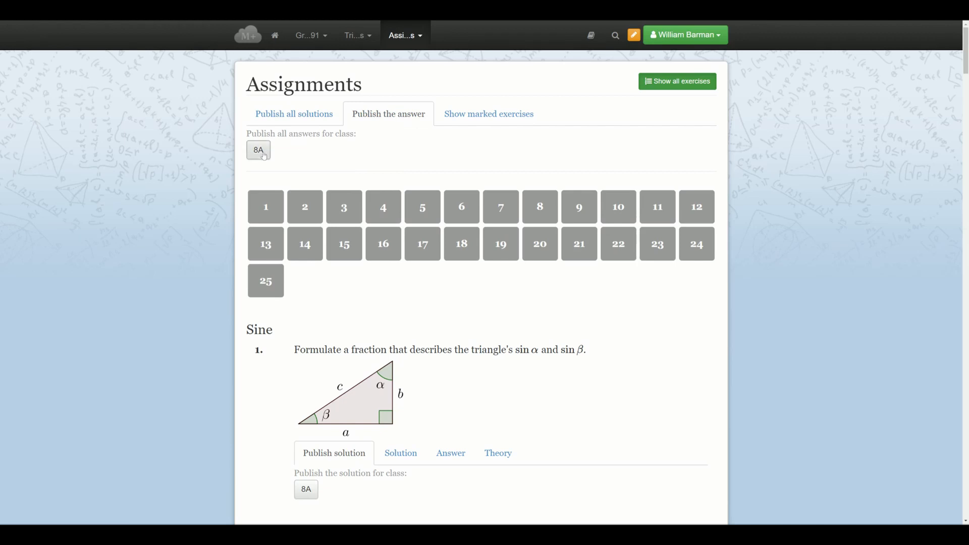
pyautogui.click(295, 116)
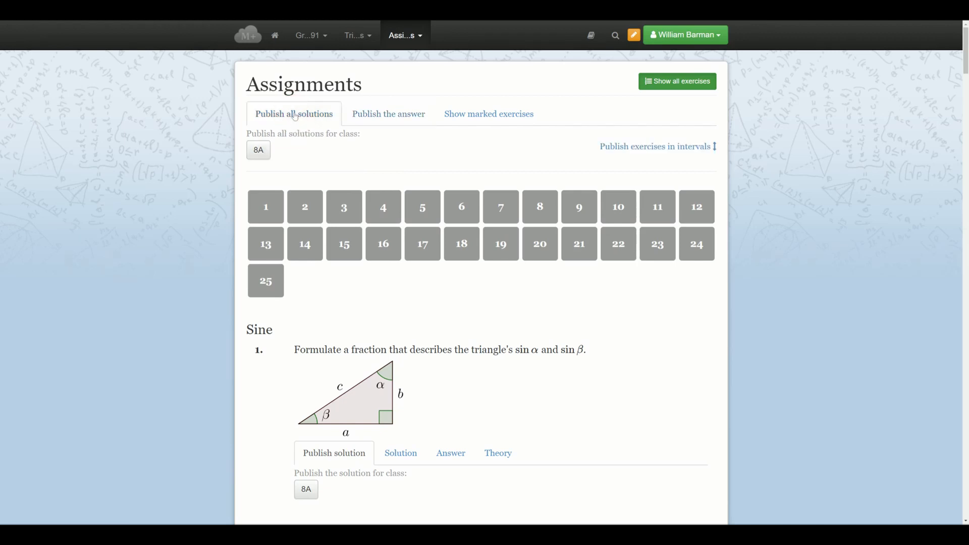
pyautogui.click(635, 36)
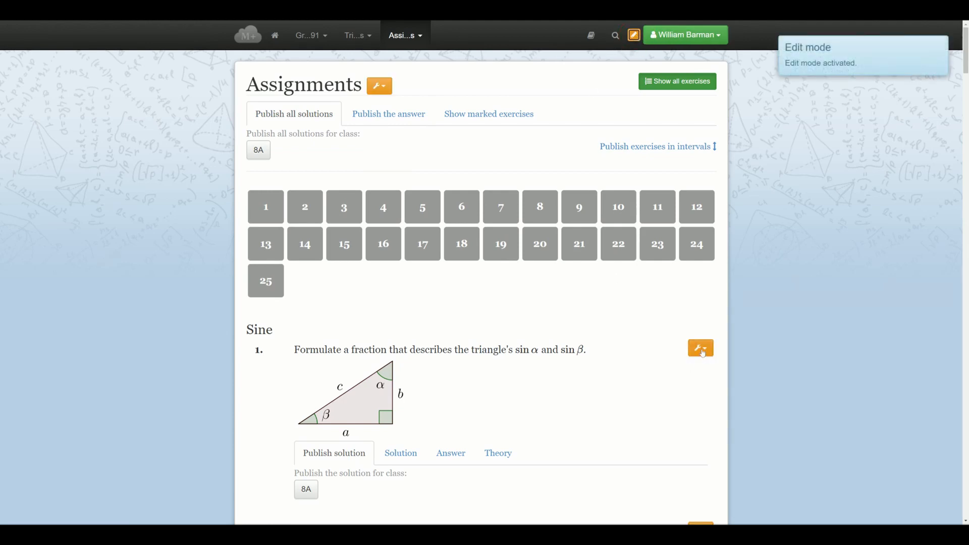
pyautogui.click(634, 35)
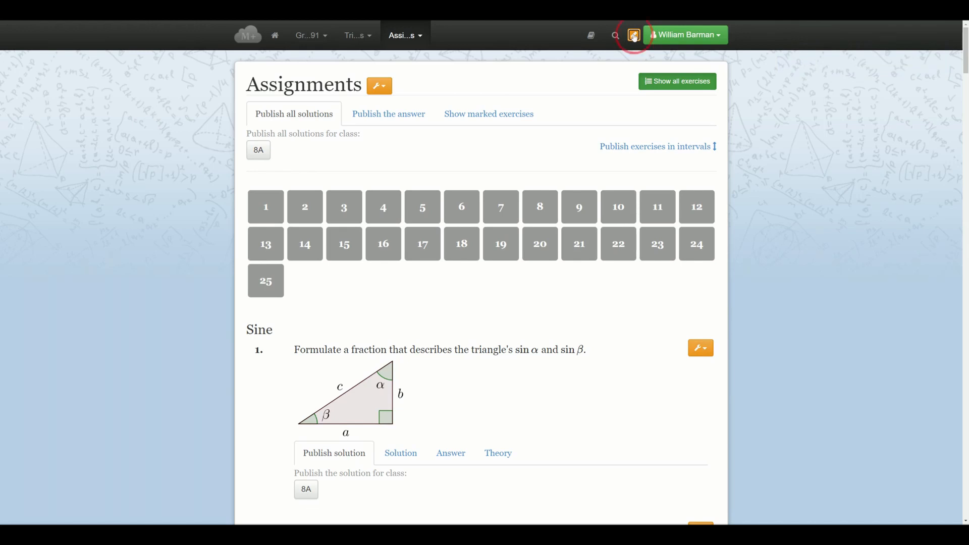
# Change the account's user role to Assistant teacher 8A
pyautogui.click(687, 36)
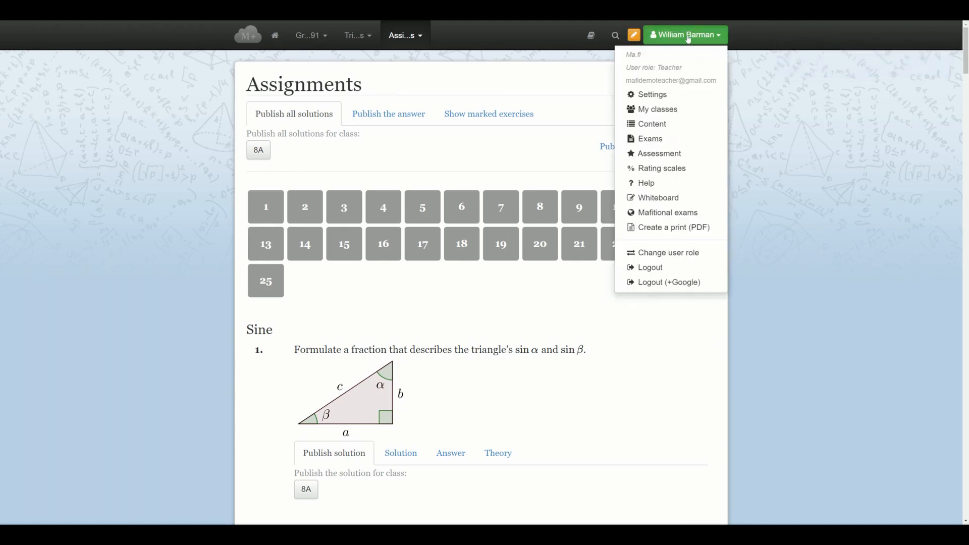
pyautogui.click(678, 253)
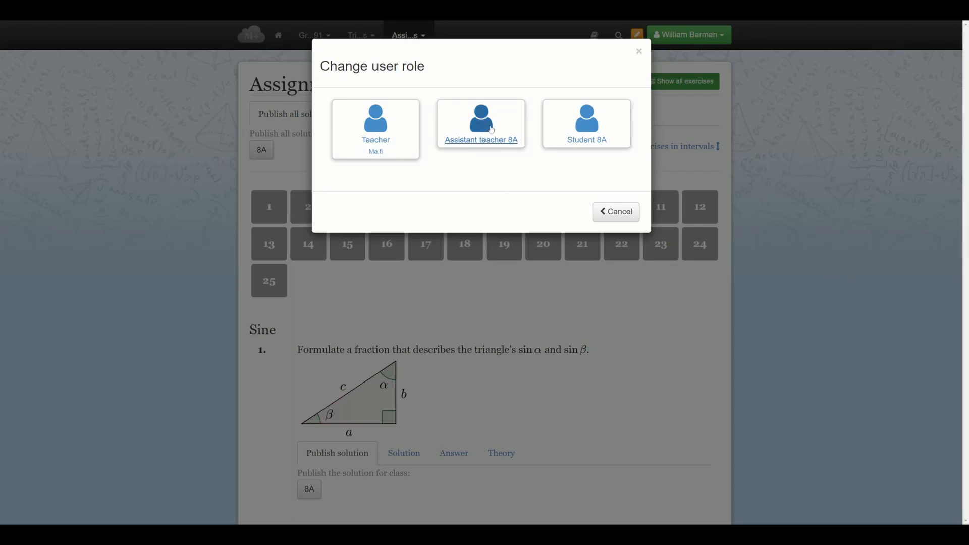
pyautogui.click(490, 129)
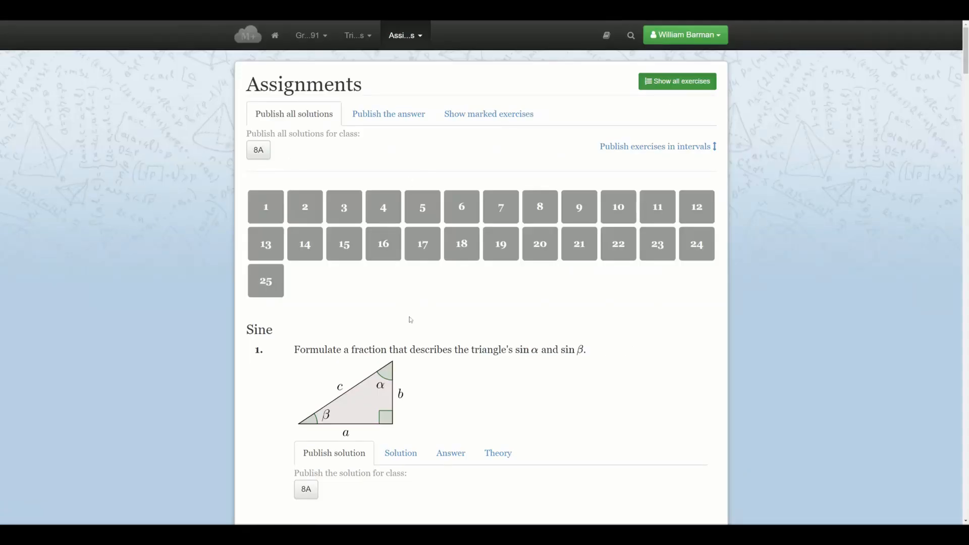
# View the solution and answer of exercise 1, and return to its option for publishing the solution
pyautogui.click(404, 460)
pyautogui.scroll(-1, 352, 397)
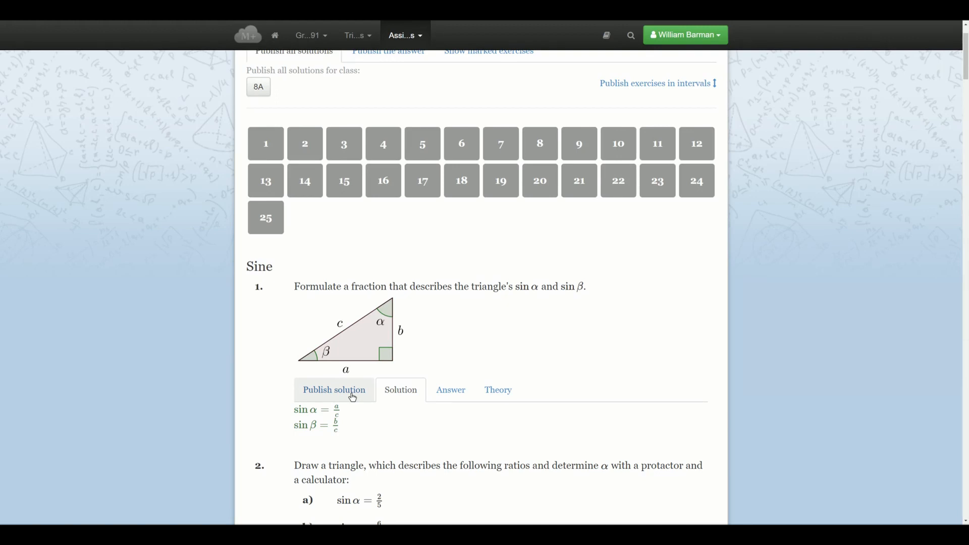
pyautogui.click(448, 398)
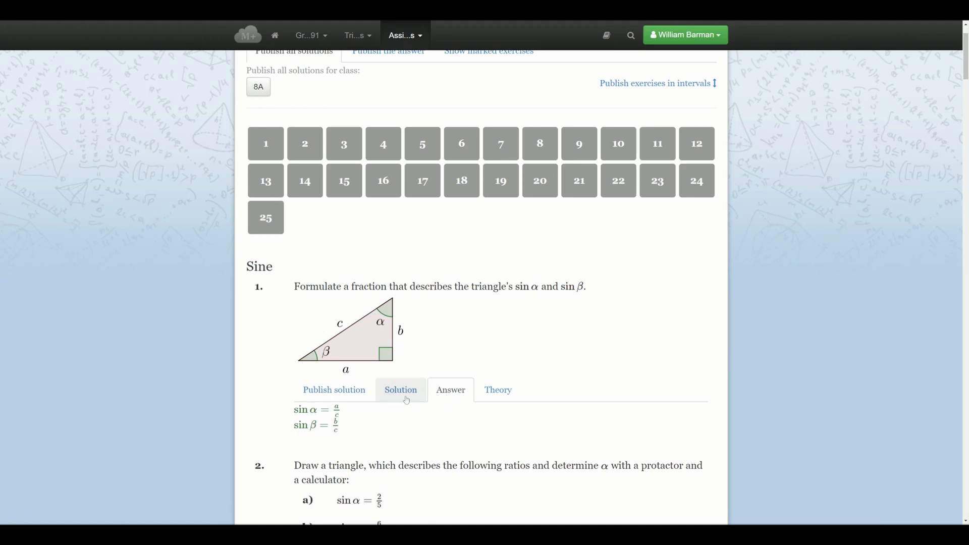
pyautogui.click(337, 394)
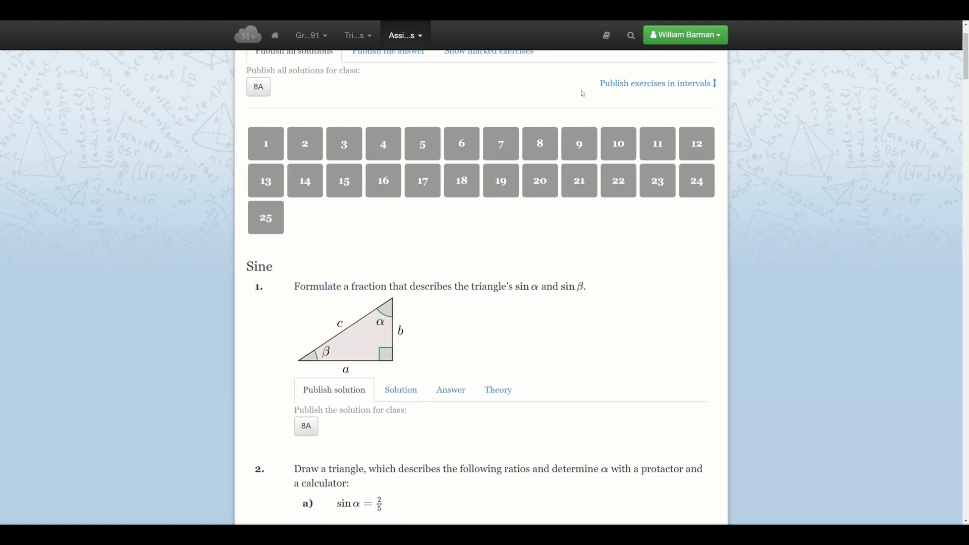
pyautogui.scroll(2, 585, 71)
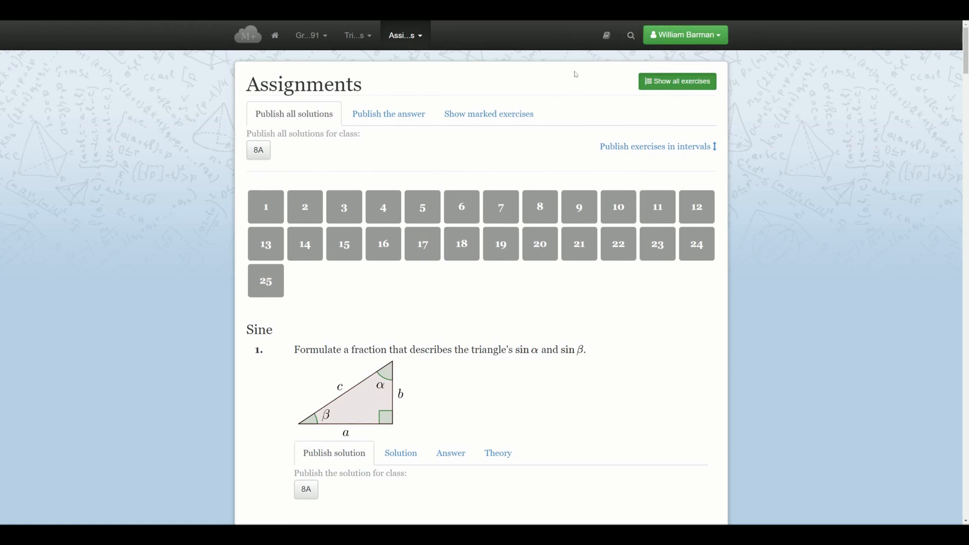
# Change the account's user role to Student 8A
pyautogui.click(686, 38)
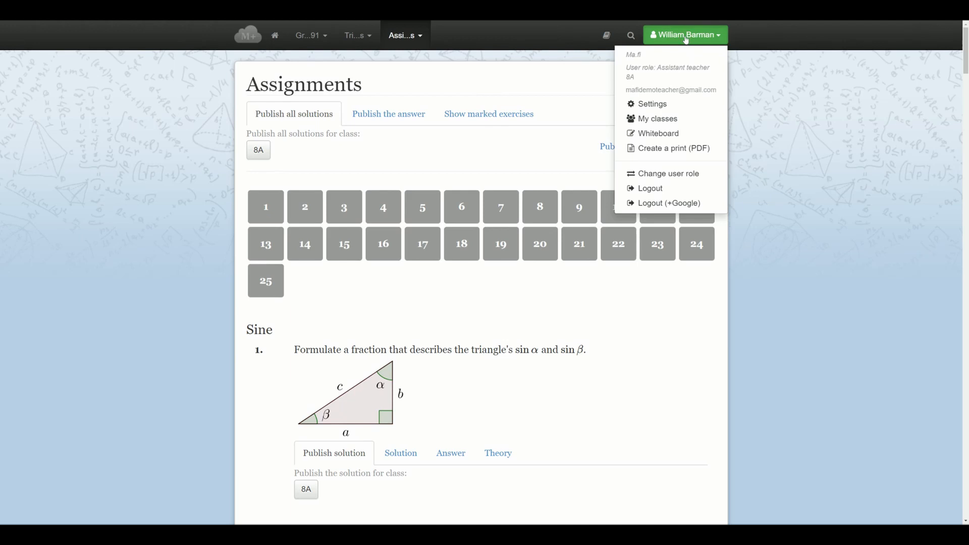
pyautogui.click(686, 39)
pyautogui.click(686, 39)
pyautogui.click(656, 173)
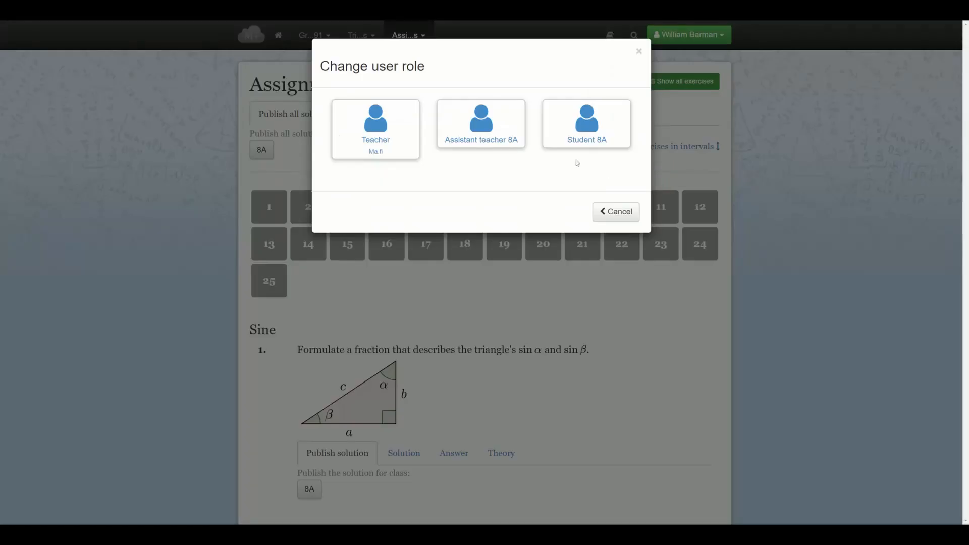
pyautogui.click(585, 123)
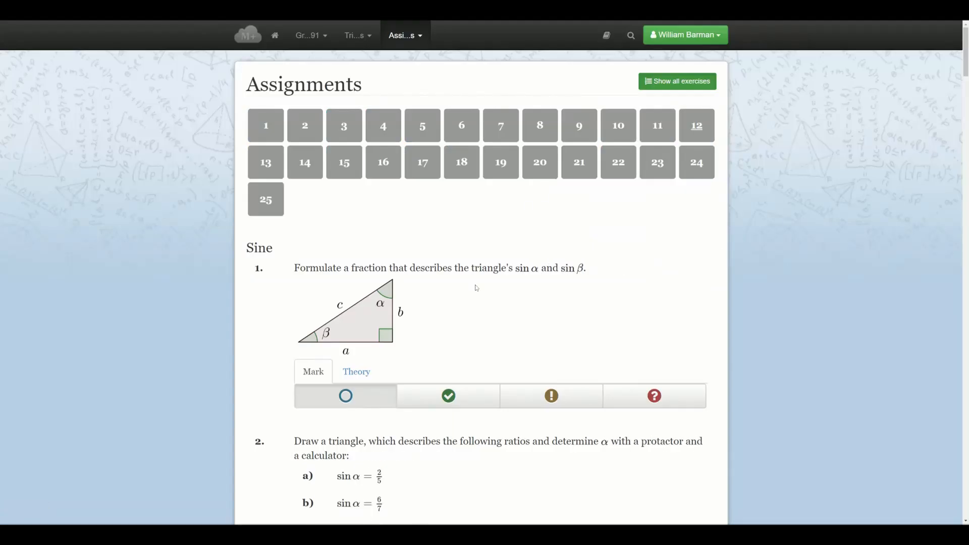
# Mark exercise 1 of the Sine assignments with the green check mark and return to the exercise overview
pyautogui.scroll(-1, 476, 286)
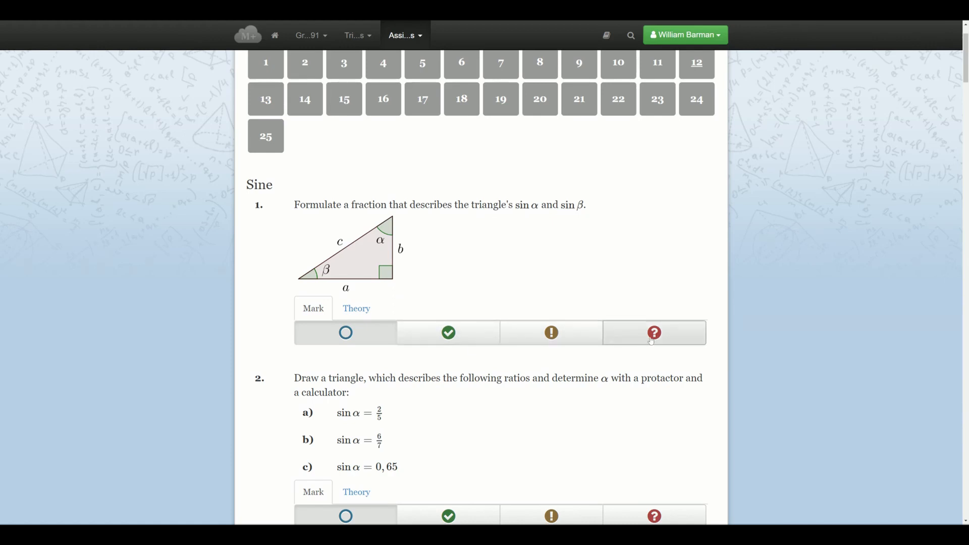
pyautogui.click(461, 335)
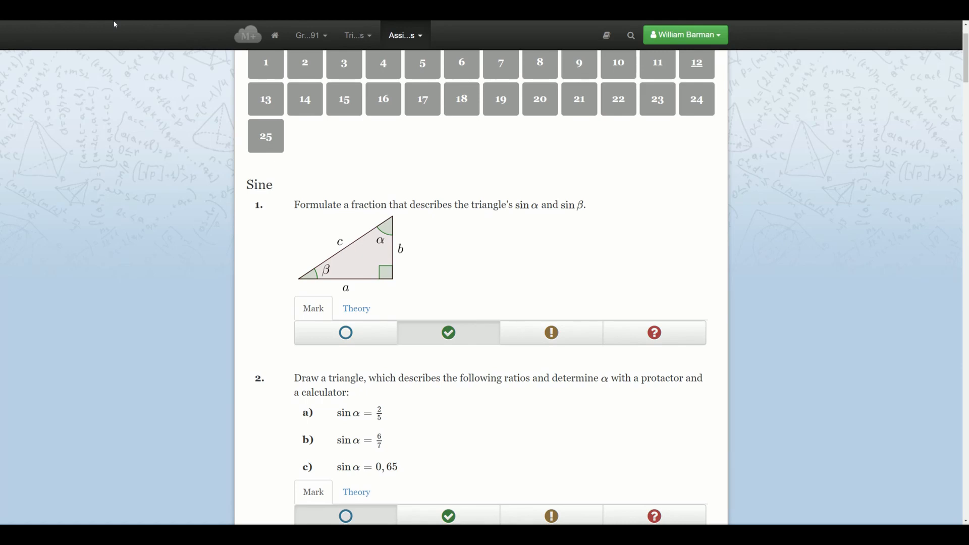
pyautogui.scroll(2, 158, 201)
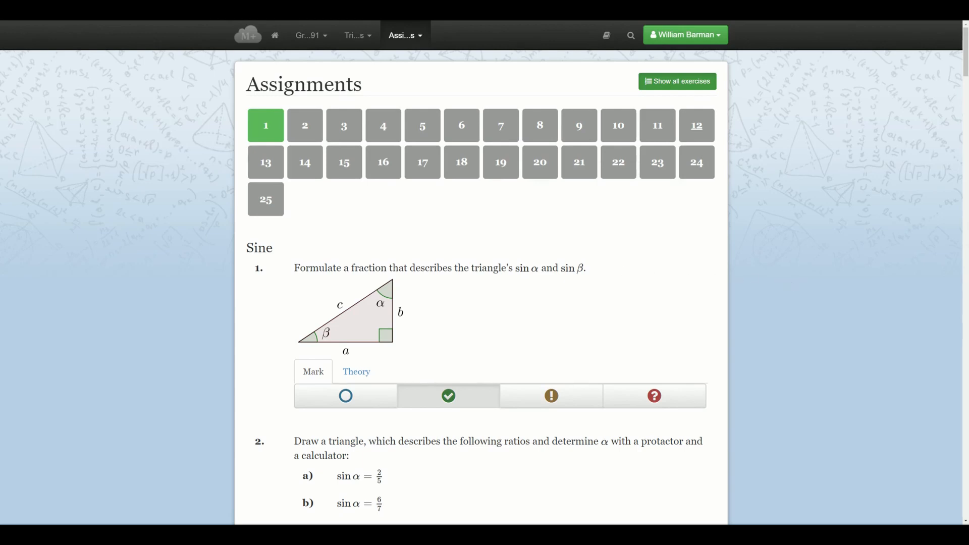
# Open the form for adding a guardian from the student account's settings
pyautogui.click(682, 37)
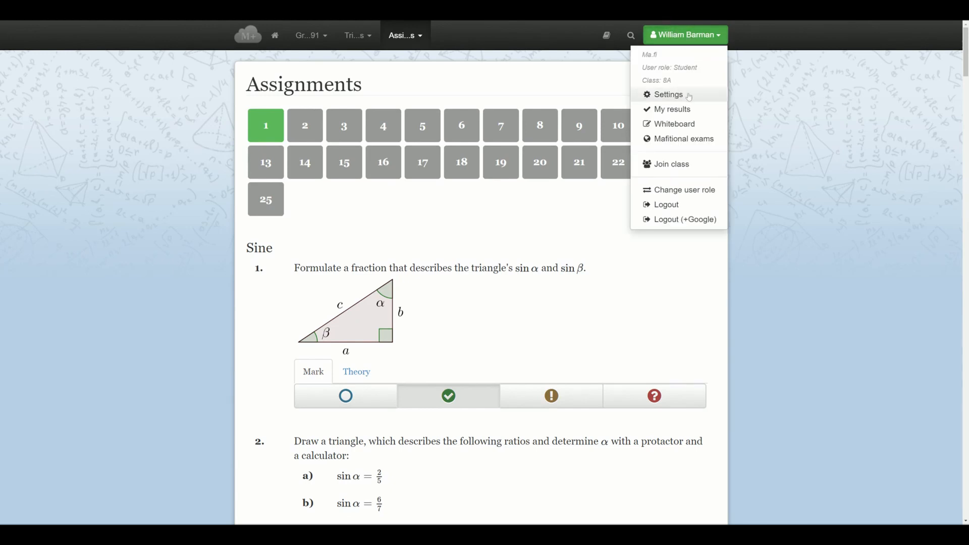
pyautogui.click(689, 96)
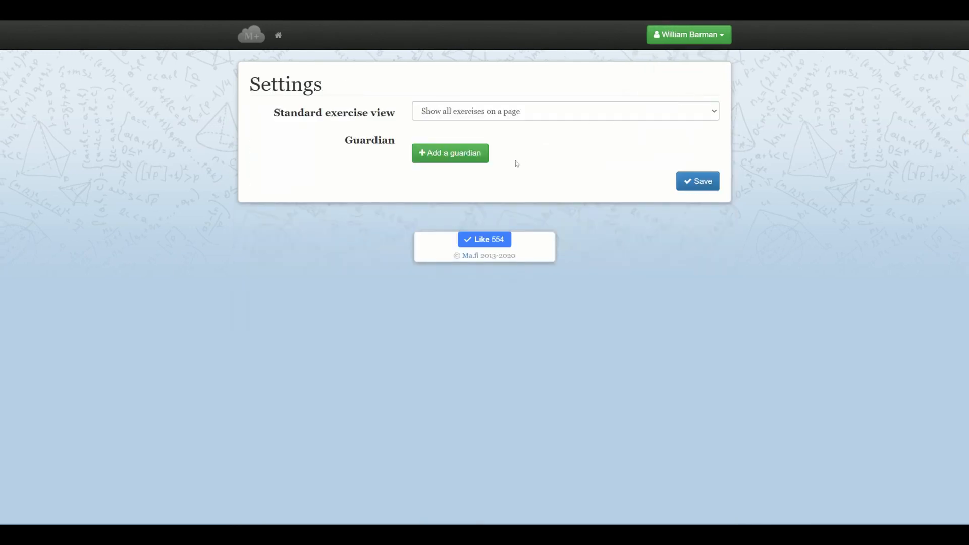
pyautogui.click(446, 159)
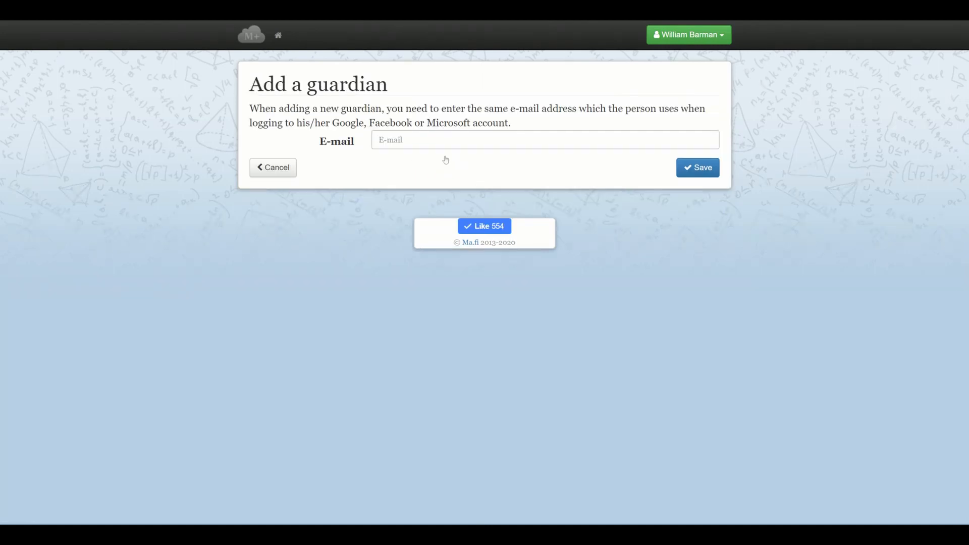